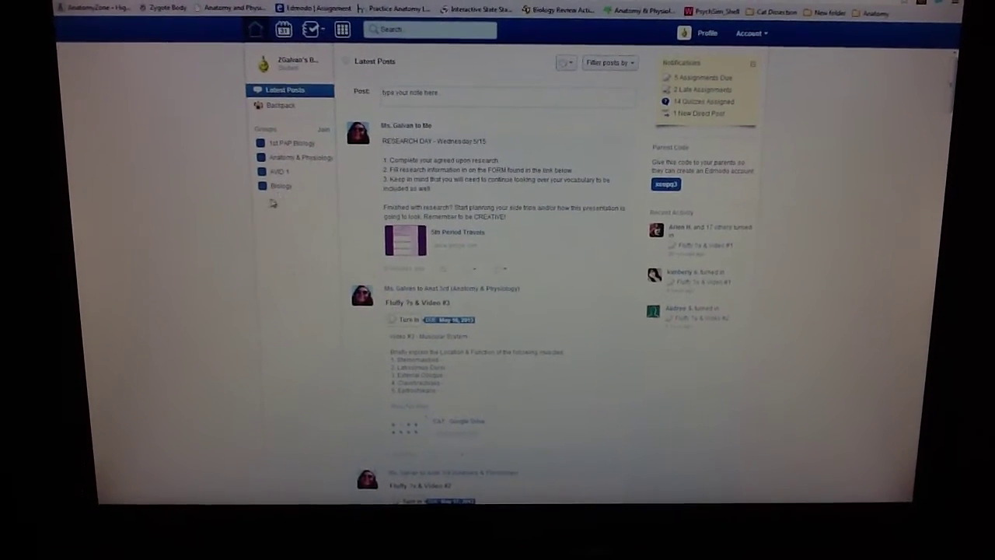
Browse the Biology and Bio 6th class groups, then open the 5th Period Travels form from the feed
click(286, 191)
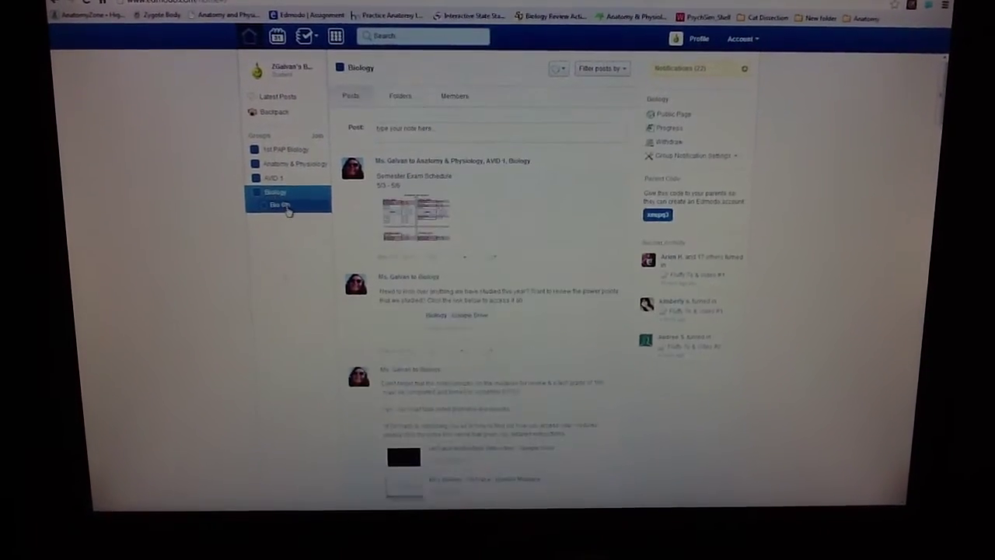
click(286, 208)
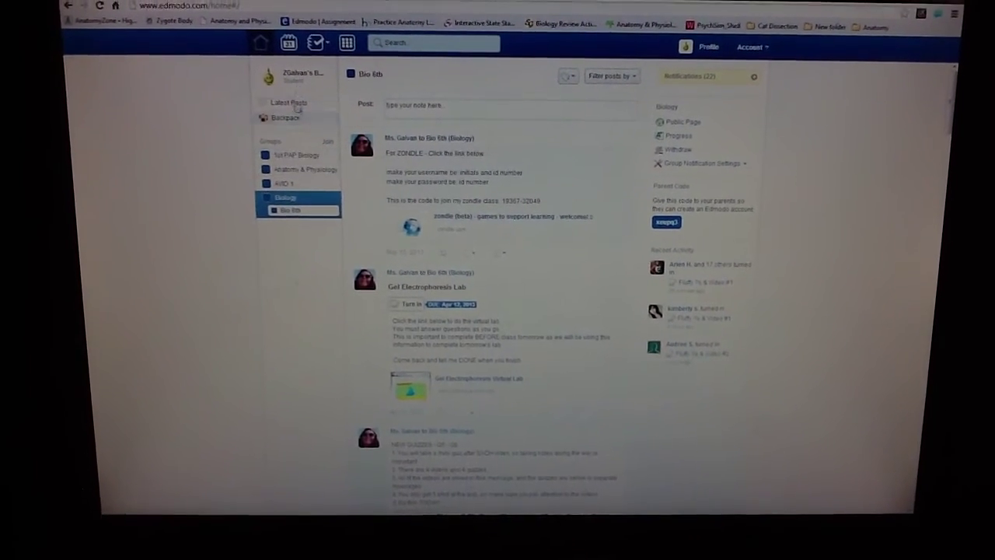
click(295, 70)
click(257, 45)
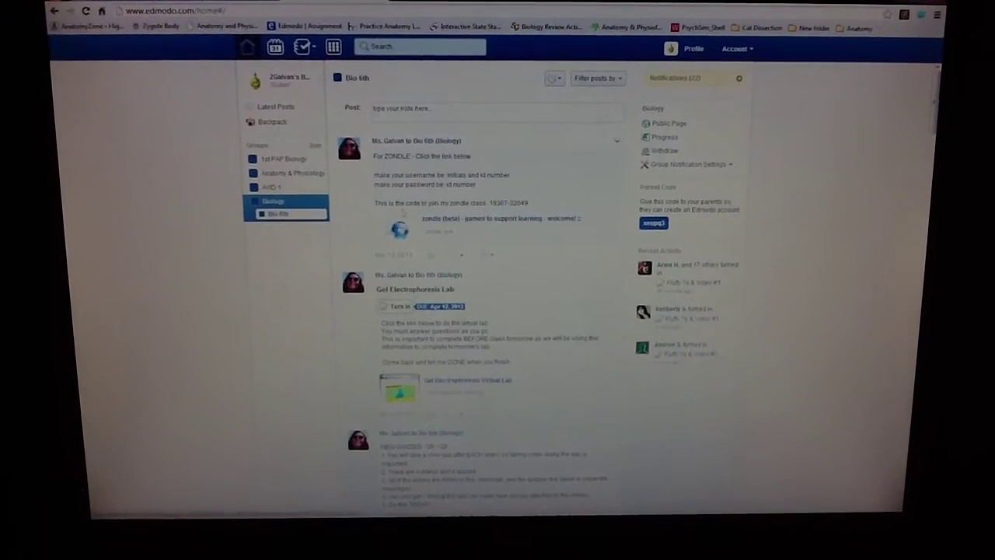
click(284, 203)
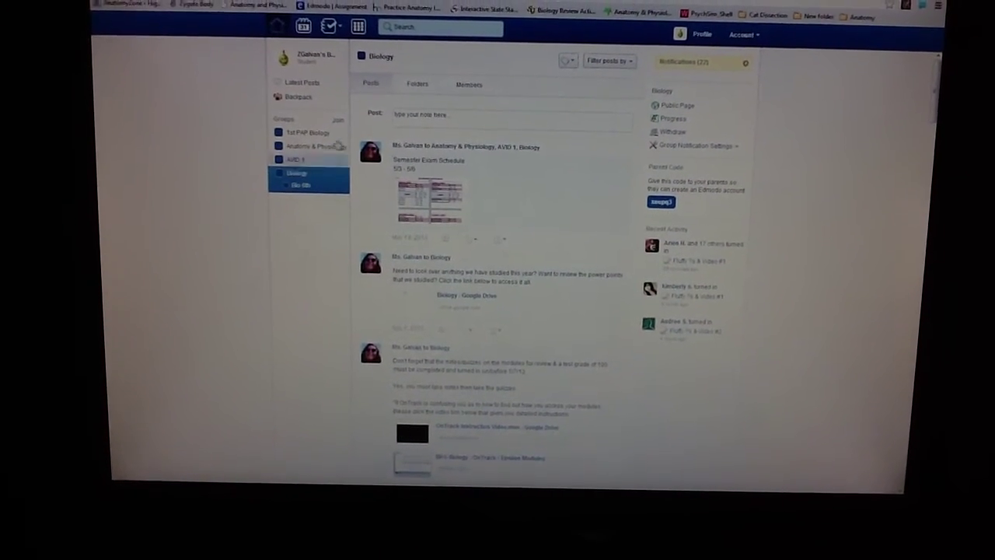
click(321, 77)
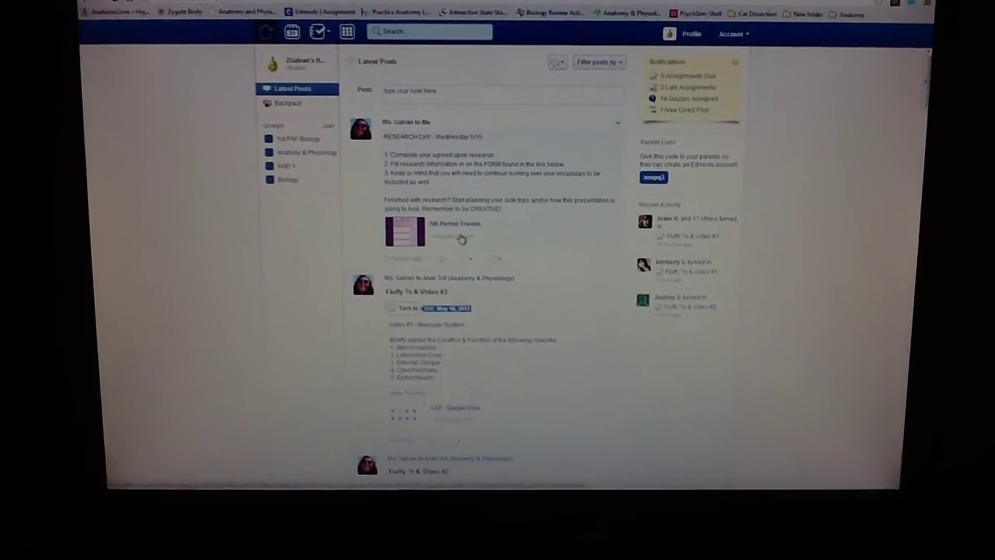
click(460, 239)
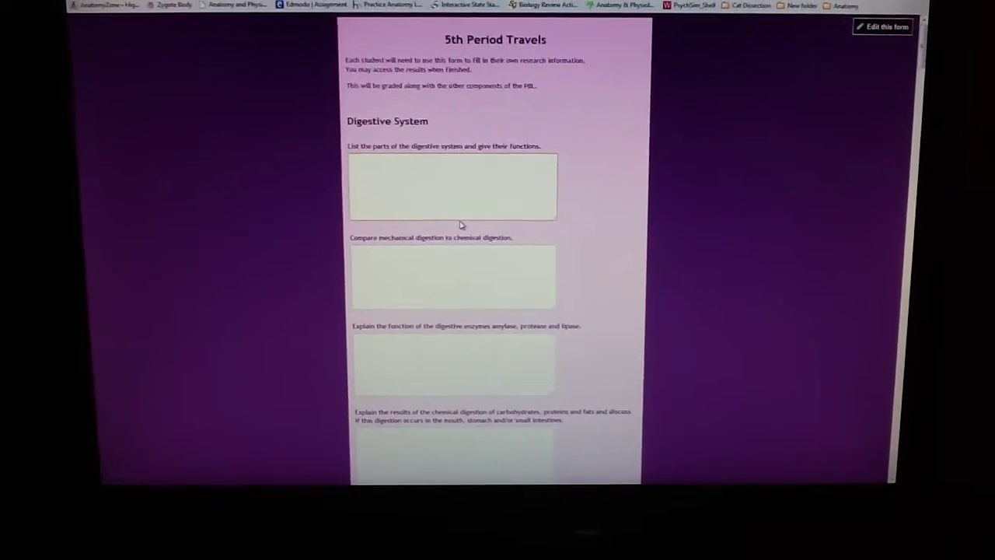
scroll(460, 225, down, 2)
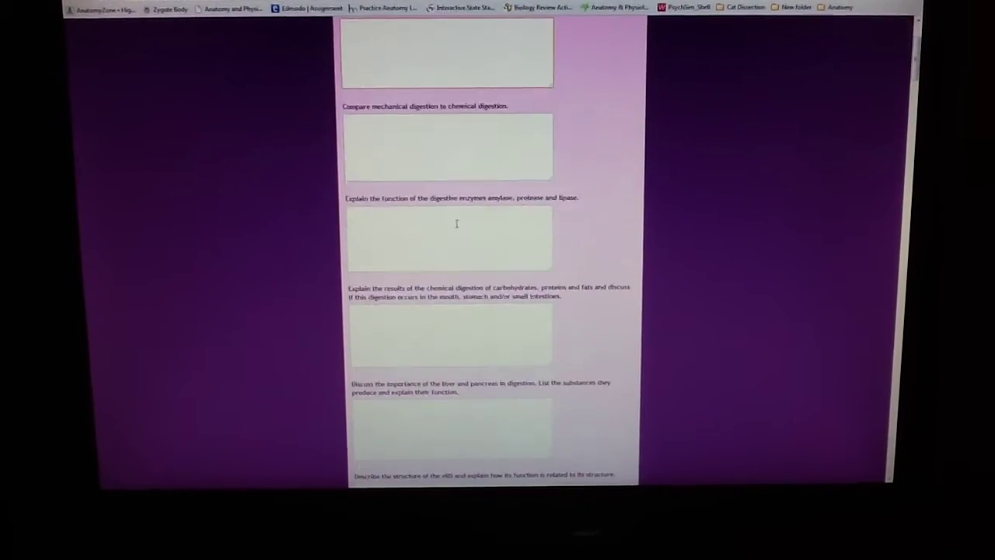
scroll(456, 224, down, 4)
scroll(456, 224, down, 4)
scroll(457, 223, down, 4)
scroll(457, 224, down, 2)
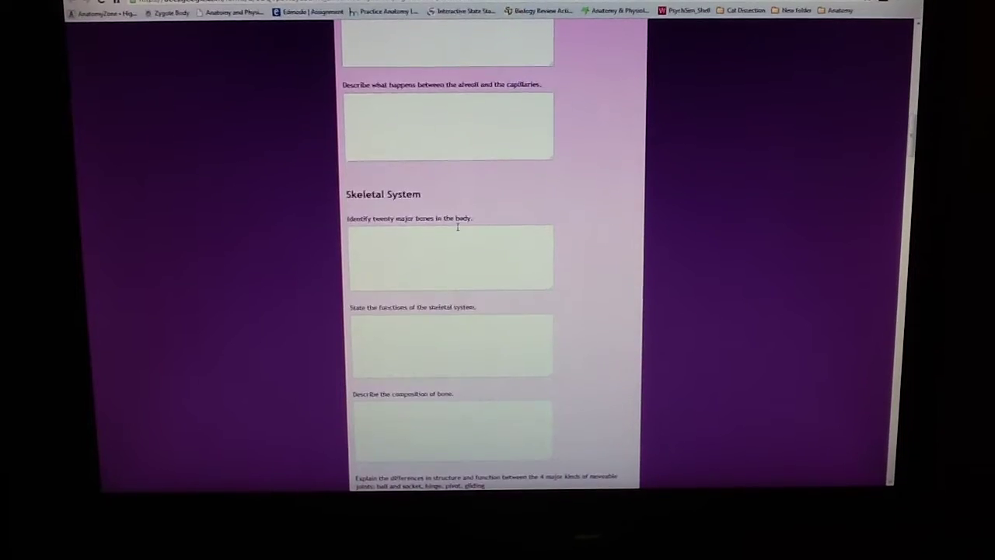
scroll(457, 227, down, 3)
scroll(457, 227, down, 3)
scroll(457, 227, down, 3)
scroll(457, 227, down, 3)
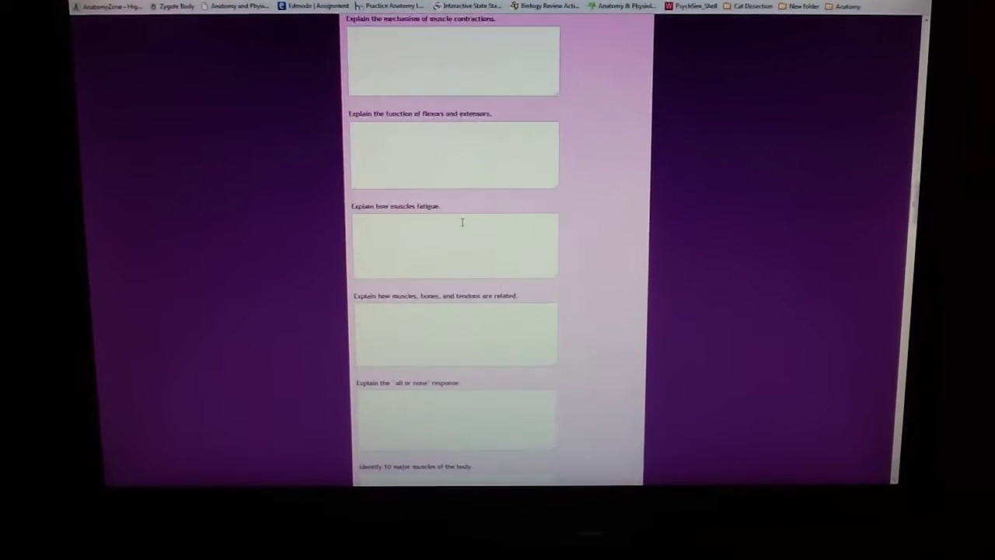
scroll(462, 223, down, 3)
scroll(462, 223, down, 3)
scroll(462, 223, down, 3)
scroll(459, 230, down, 2)
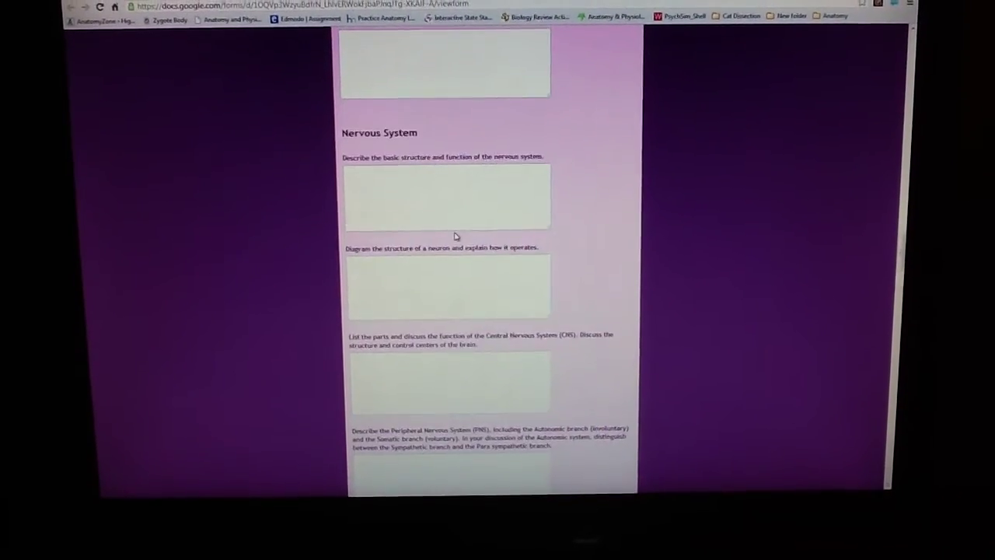
scroll(456, 235, down, 1)
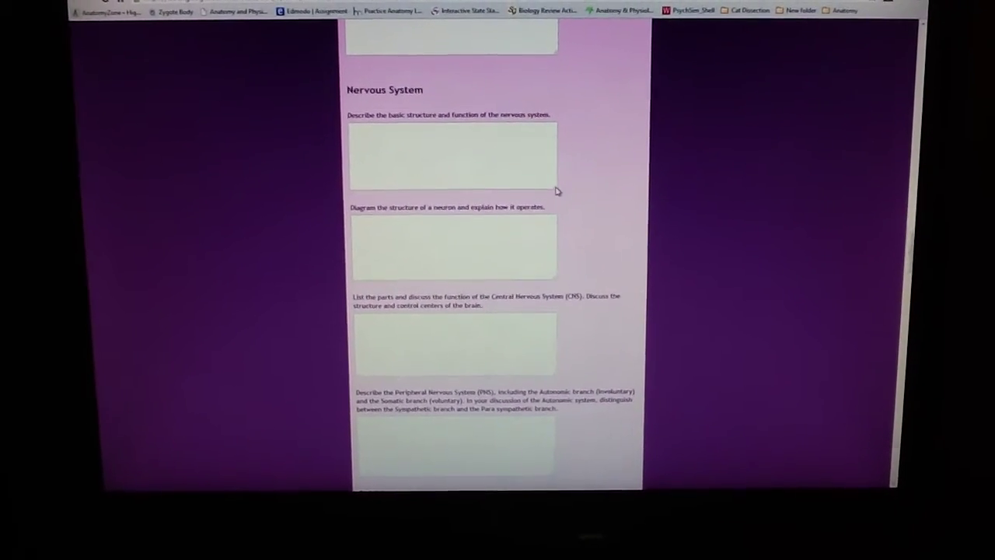
Answer the basic structure, neuron, CNS, PNS, nerve impulse and reflex arc questions with placeholder text
drag(555, 194, 579, 367)
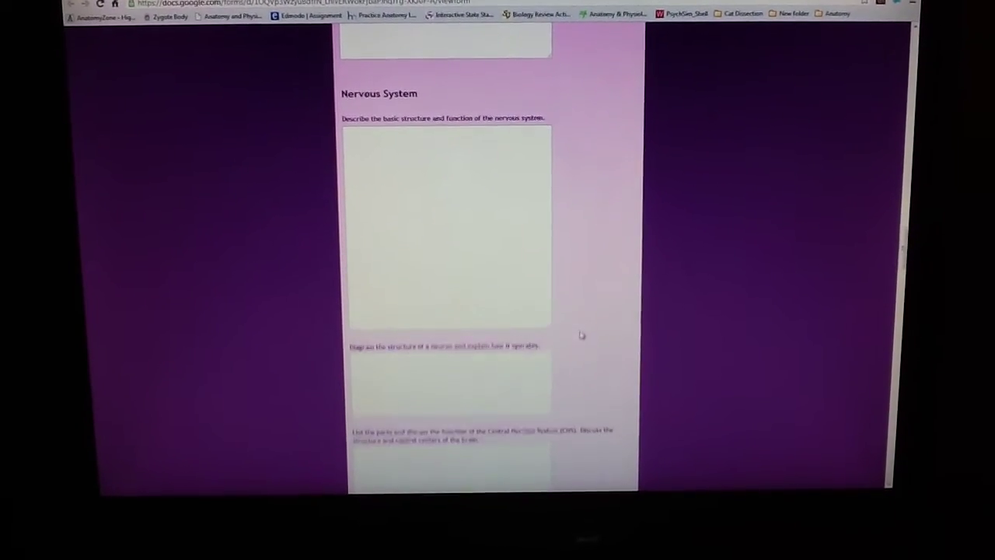
drag(577, 367, 547, 148)
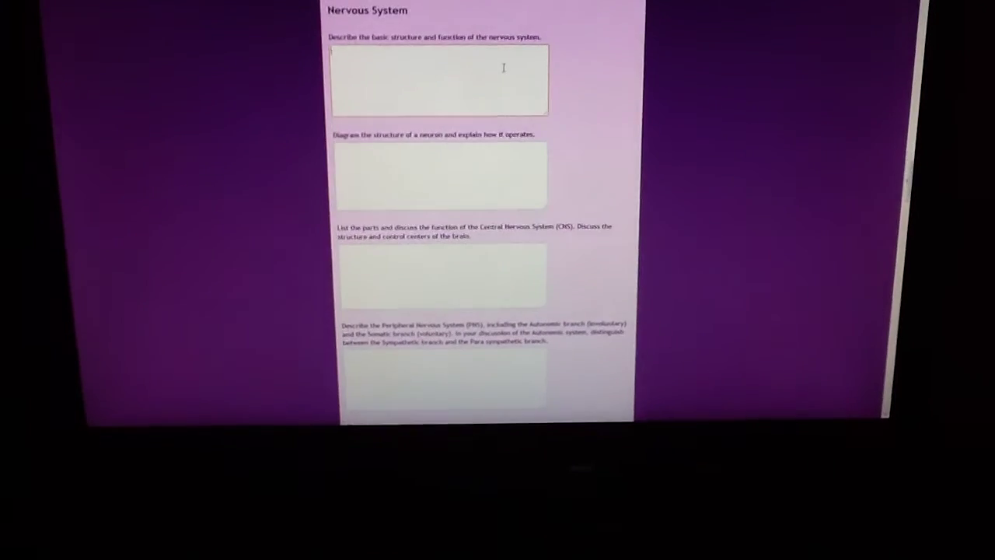
text(ukhjkghjhghghgq)
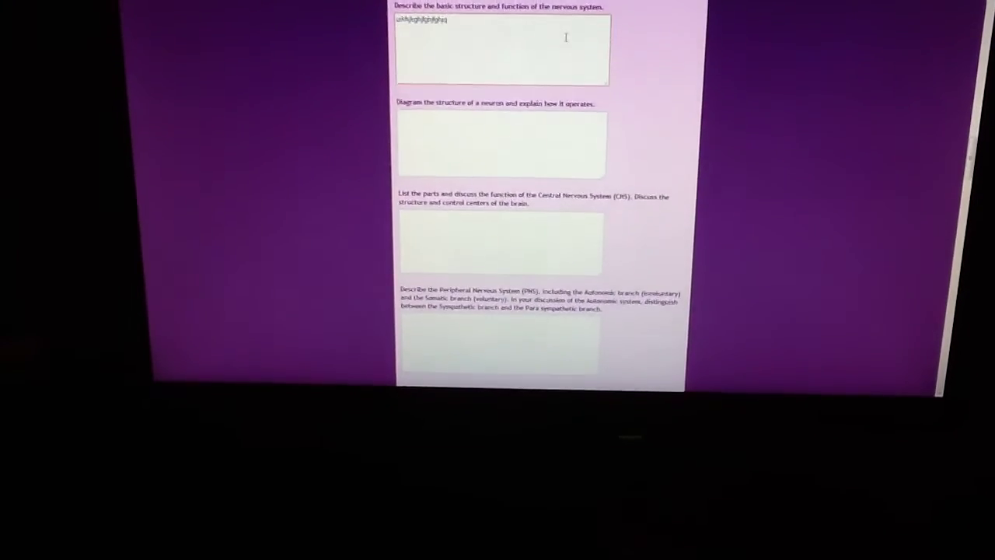
key(Tab)
text(fkdlgdgmcbhmkghdfgtyjlom)
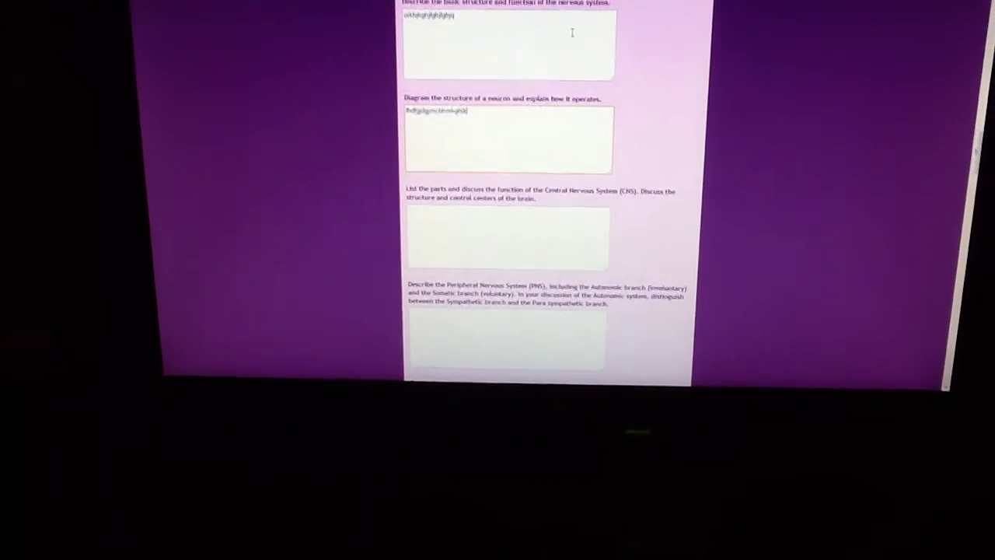
key(Tab)
text(fg)
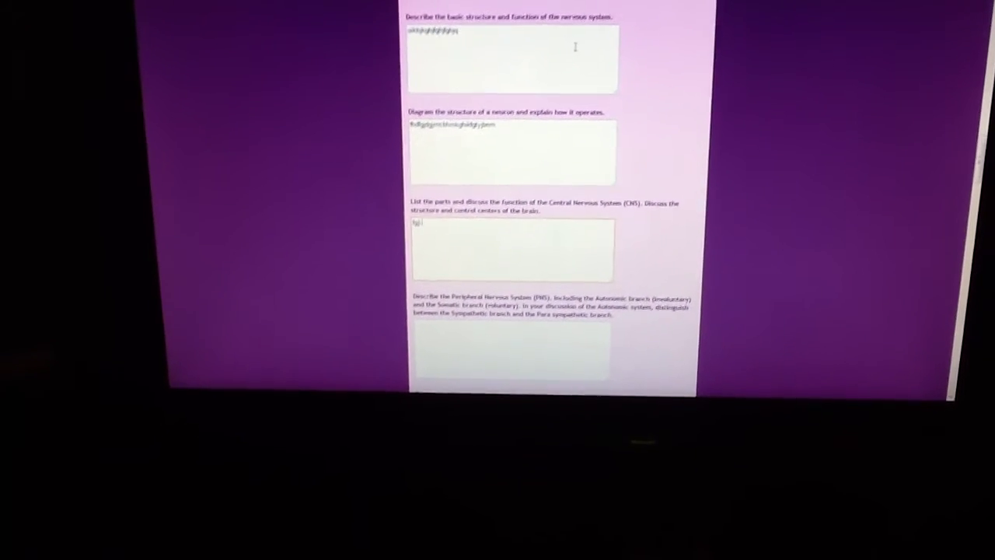
text(oicgyhkthjkljonk)
key(Tab)
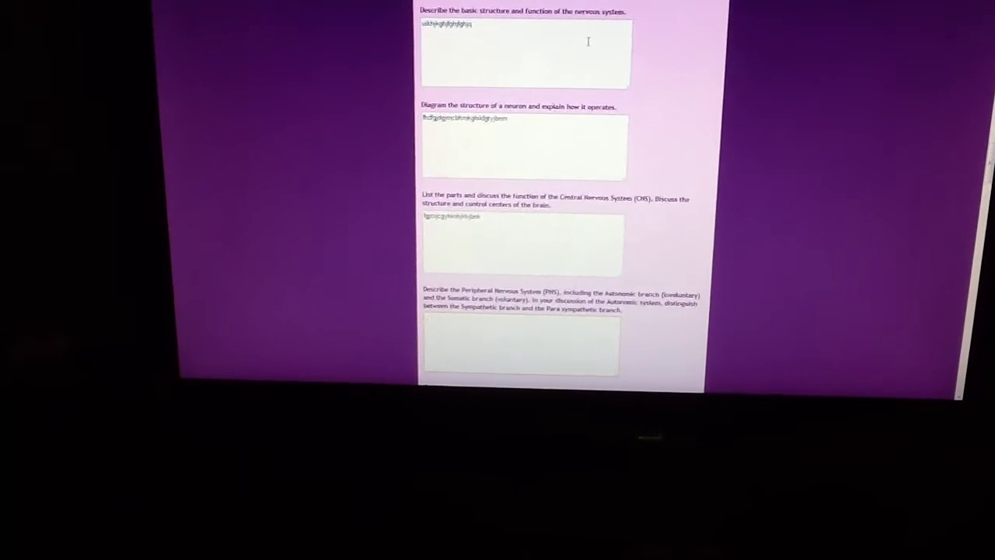
text(kdryicsj)
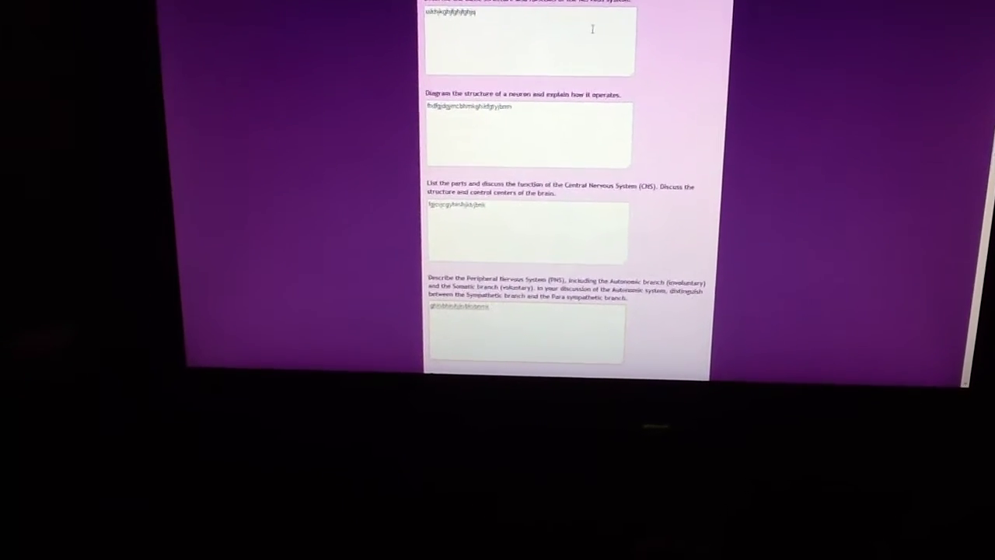
key(Tab)
text(fgocjcabicn)
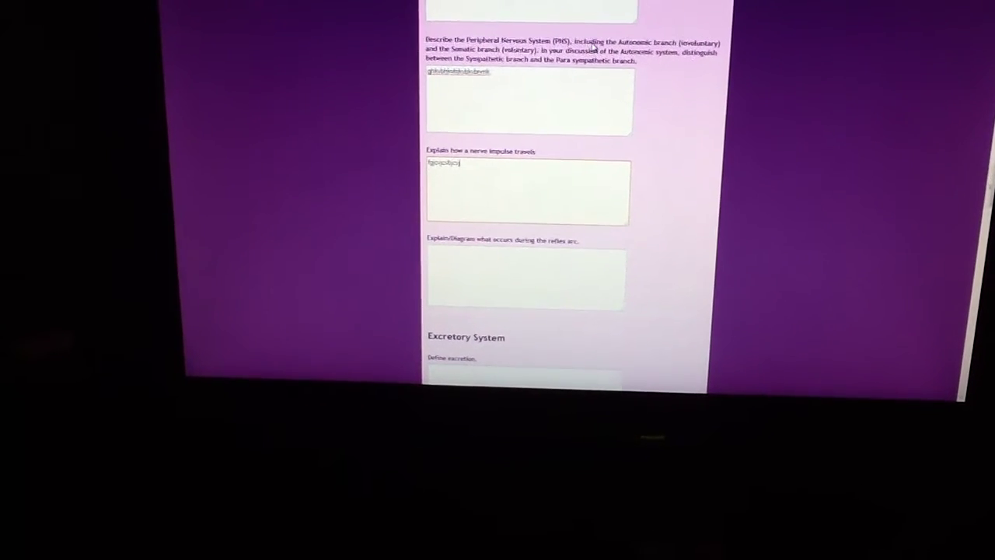
key(Tab)
text(fghj)
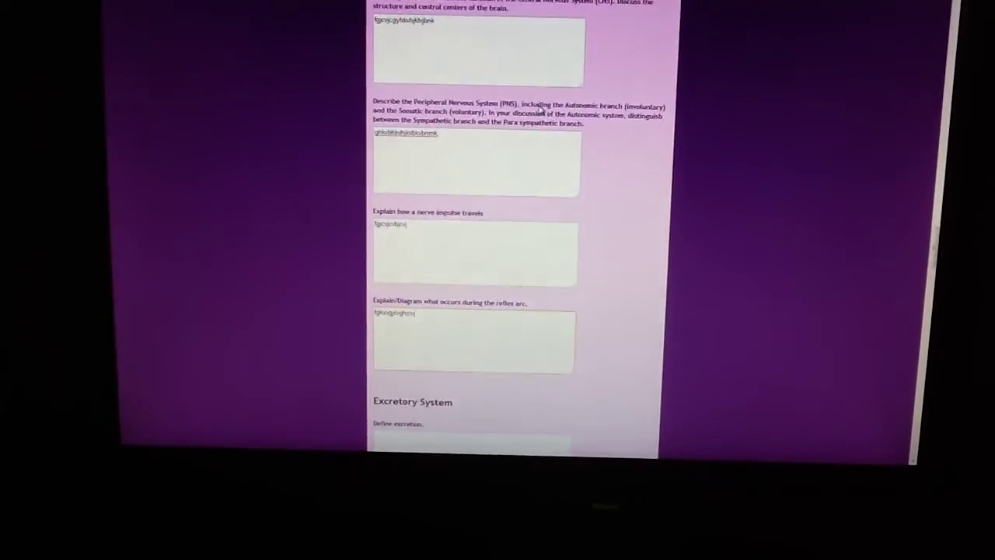
scroll(591, 152, down, 3)
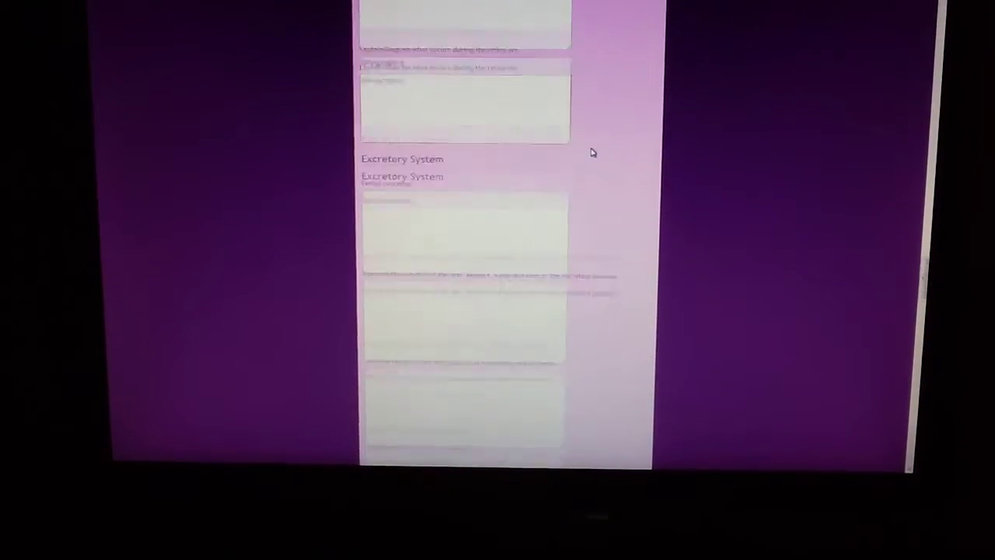
scroll(591, 152, down, 10)
scroll(591, 152, down, 5)
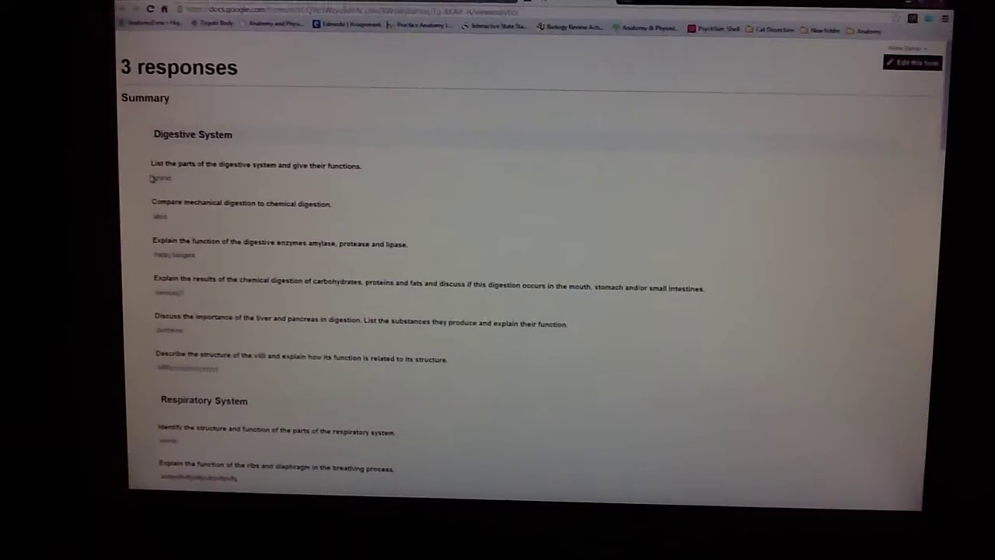
scroll(498, 280, down, 4)
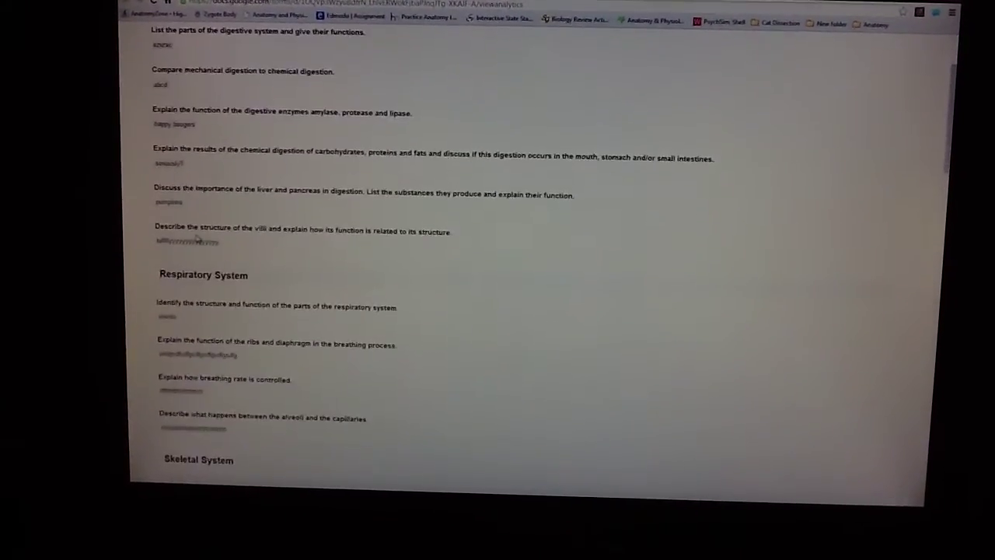
scroll(497, 280, down, 4)
scroll(498, 280, down, 4)
scroll(498, 279, down, 4)
scroll(497, 280, down, 5)
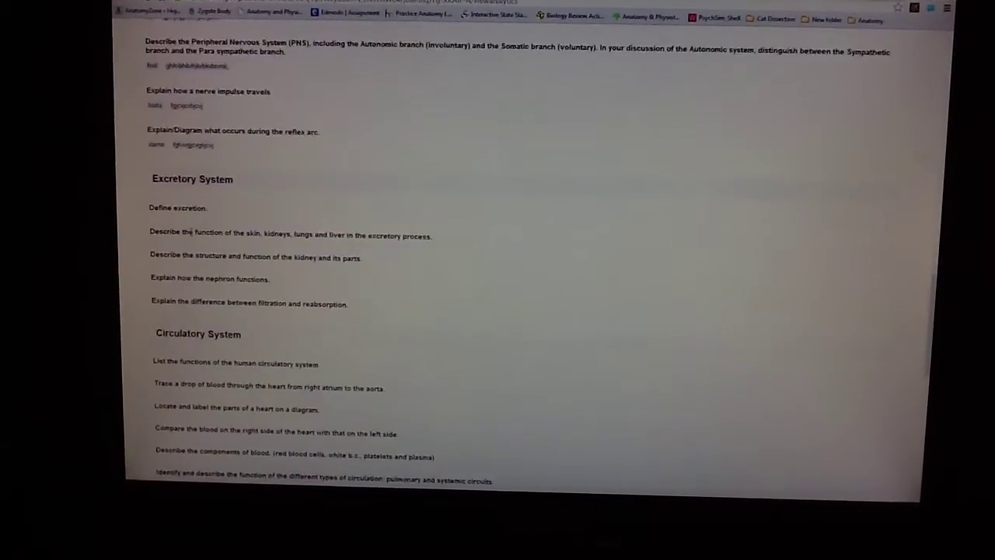
scroll(498, 280, up, 3)
scroll(498, 280, up, 2)
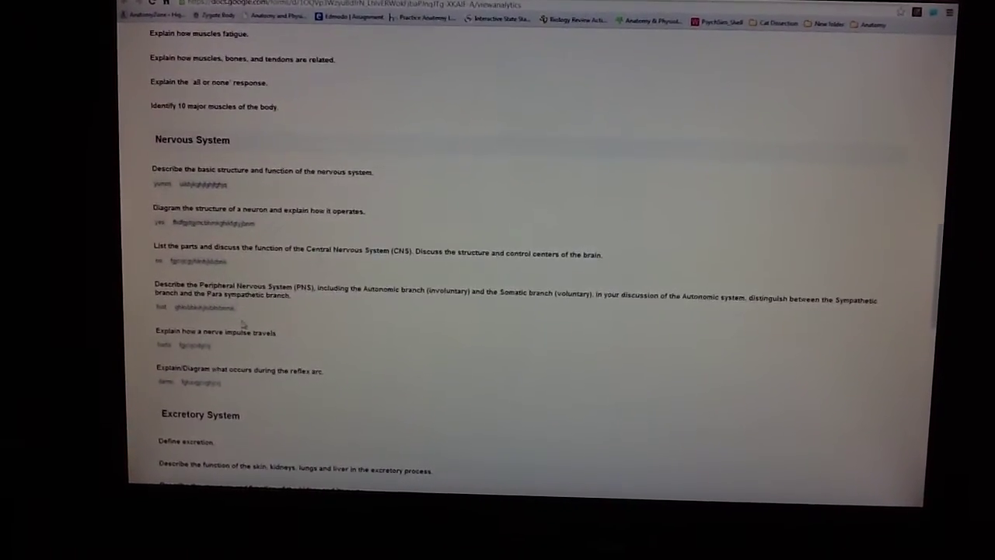
scroll(498, 280, down, 2)
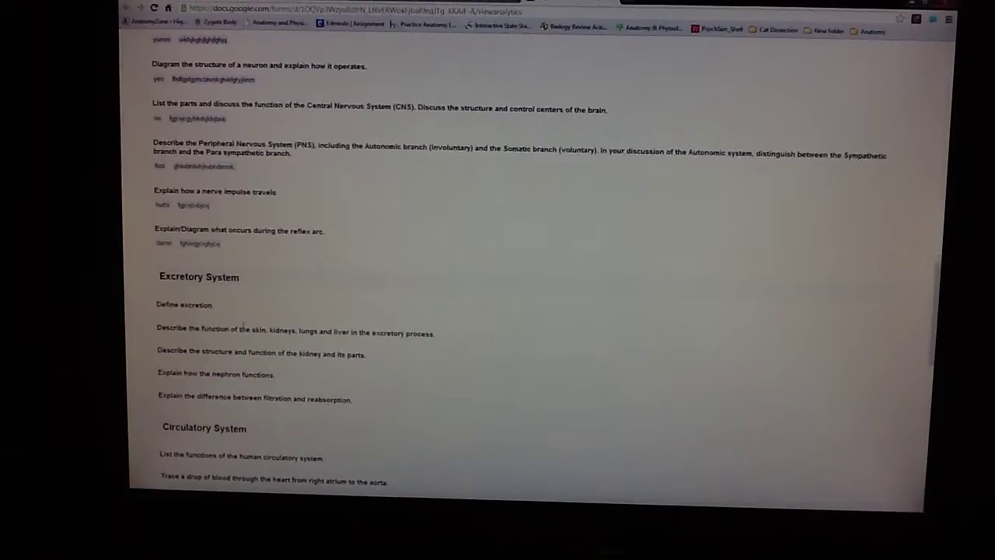
scroll(243, 321, up, 1)
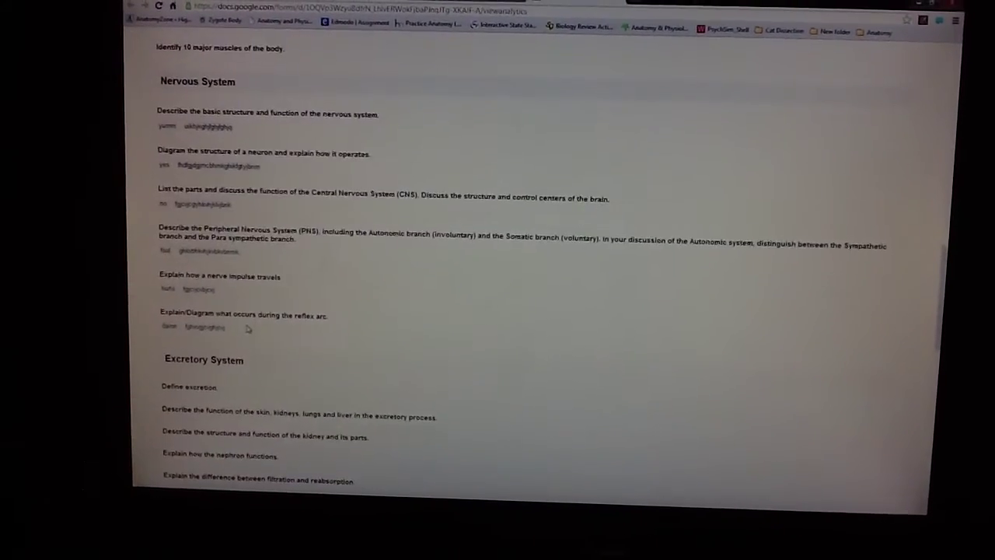